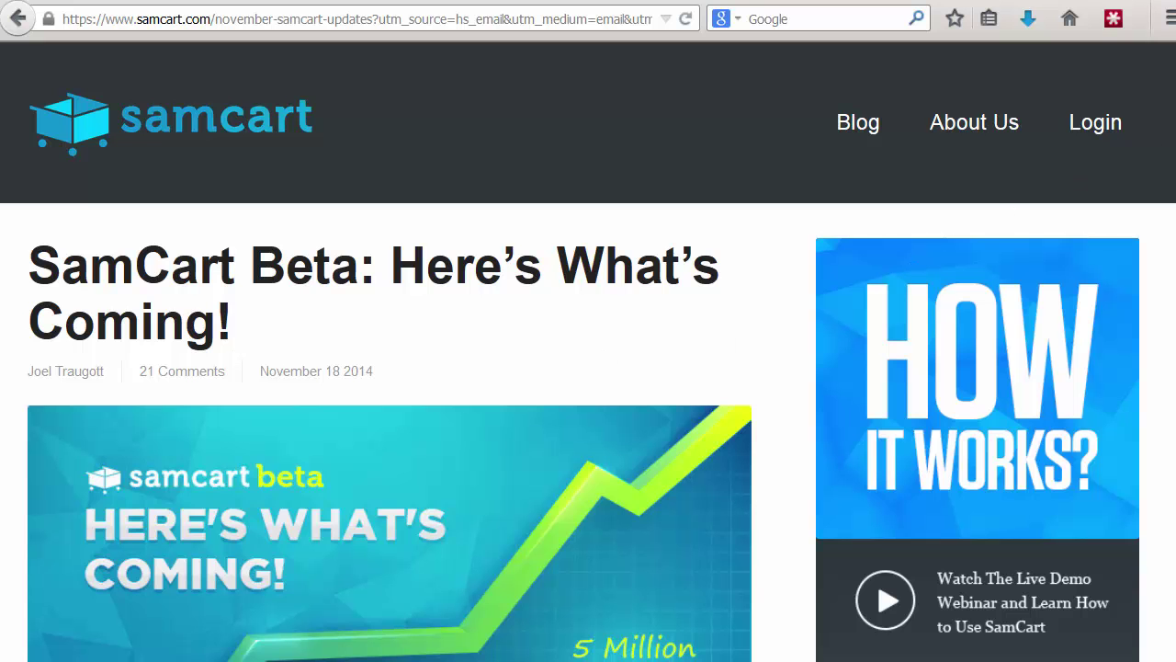
Read through the SamCart beta updates blog post, including the section on sales processed through the platform.
scroll(588, 351, down, 12)
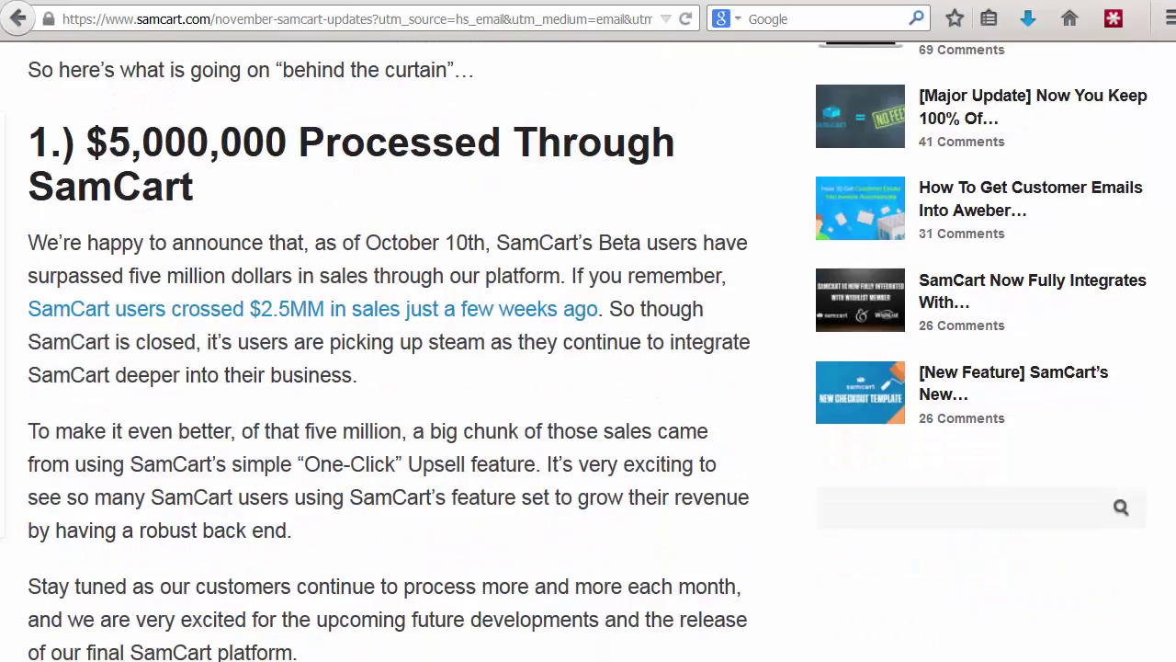
scroll(588, 351, down, 3)
triple_click(712, 592)
scroll(712, 591, down, 4)
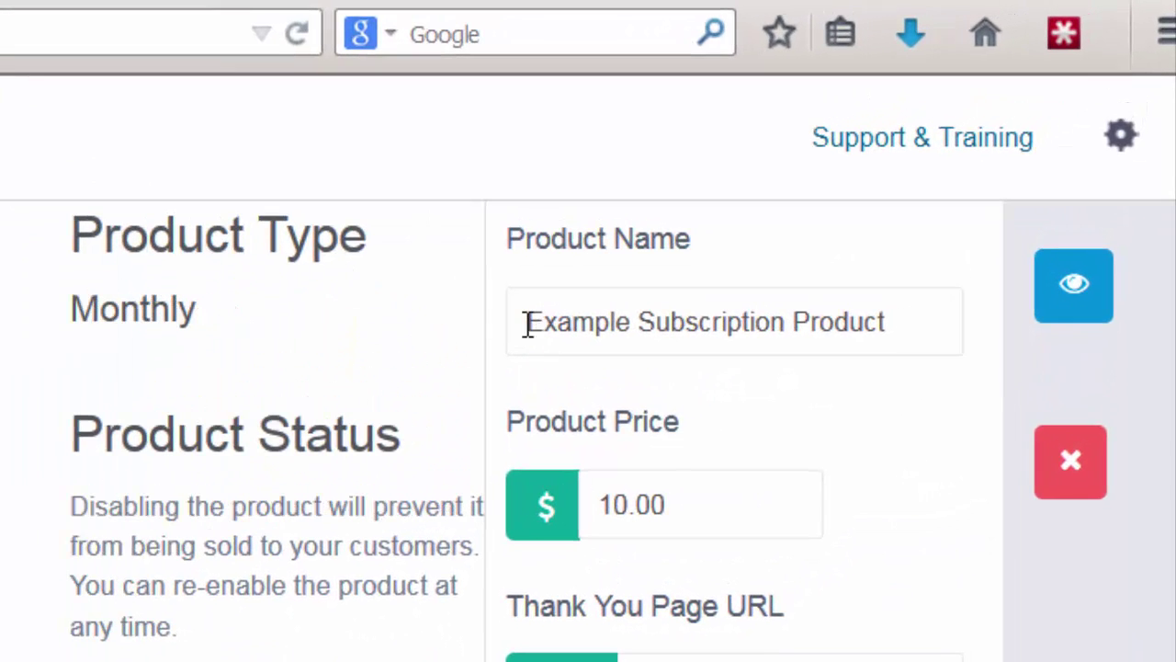
Check the example subscription product's name and read its Notify Page URL from beginning to end.
drag(632, 269, 961, 273)
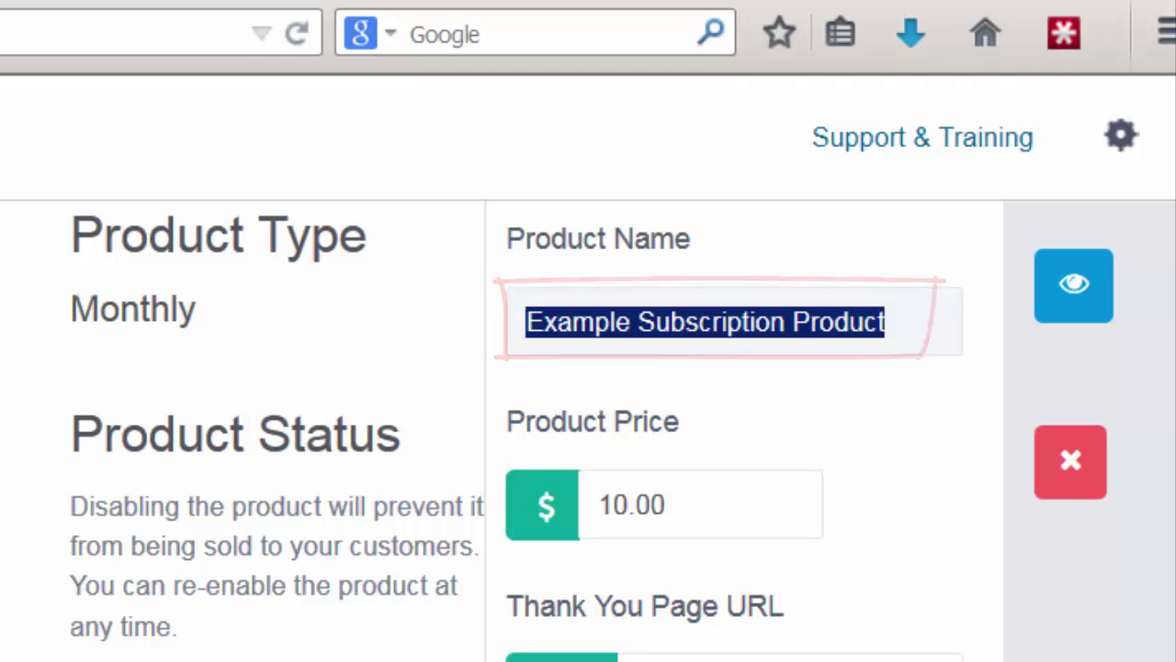
scroll(512, 491, down, 3)
scroll(376, 602, down, 3)
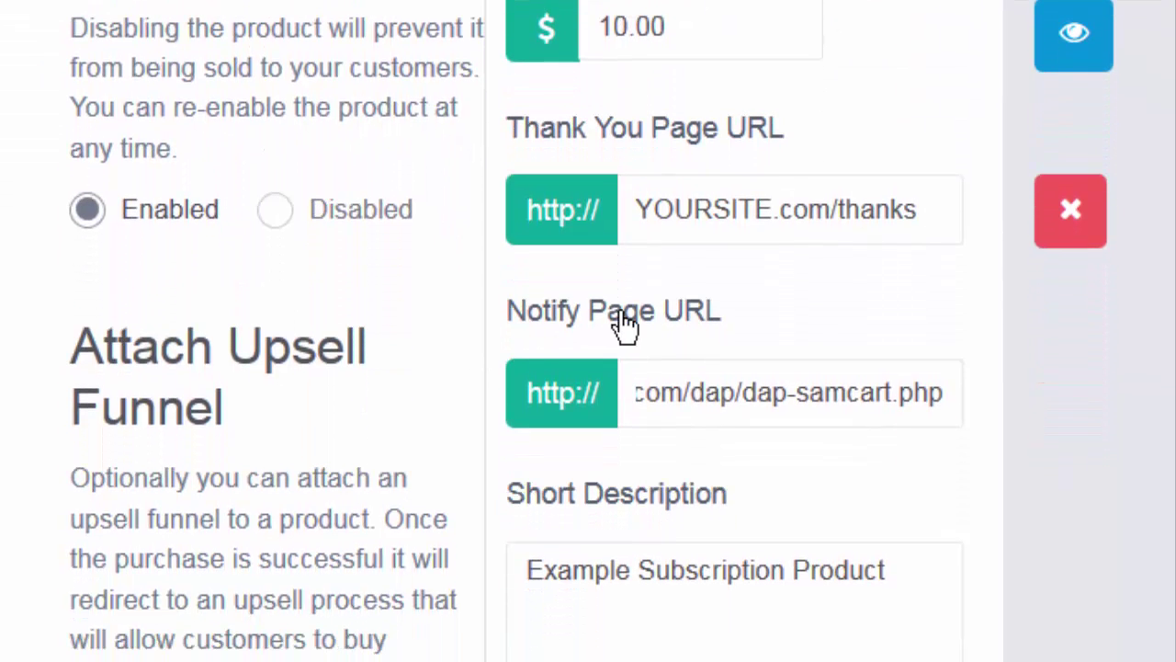
click(689, 402)
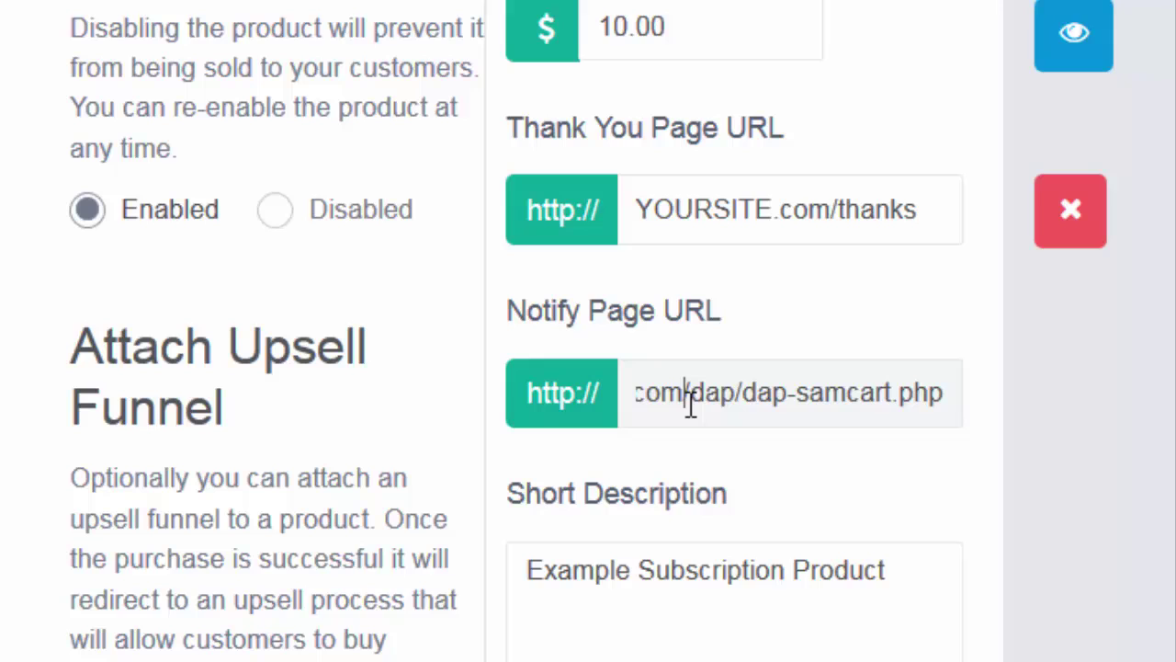
key(Home)
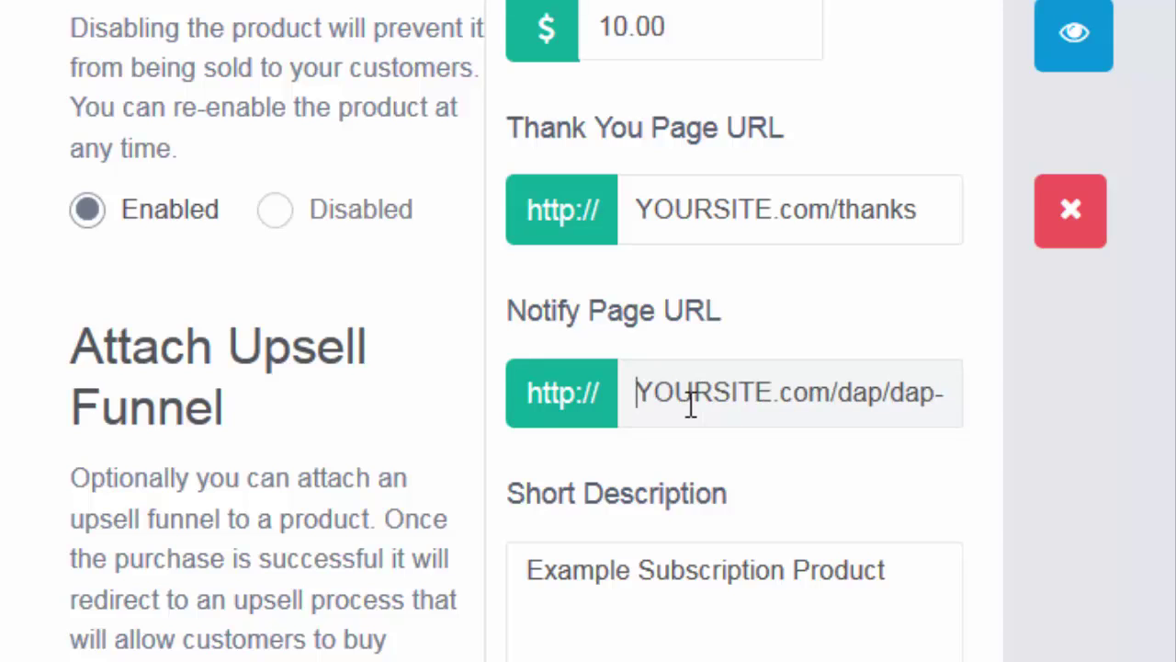
key(Right)
key(Right)
key(Right)
key(Right)
key(Right)
key(Right)
key(Right)
key(Right)
key(Right)
key(Right)
key(Right)
key(Right)
key(Right)
key(Right)
key(Right)
key(Right)
key(Right)
key(Right)
key(Right)
key(Right)
key(Right)
key(Right)
key(Right)
key(Right)
key(Right)
key(Right)
key(Right)
key(Right)
key(Right)
key(Right)
key(Right)
key(Right)
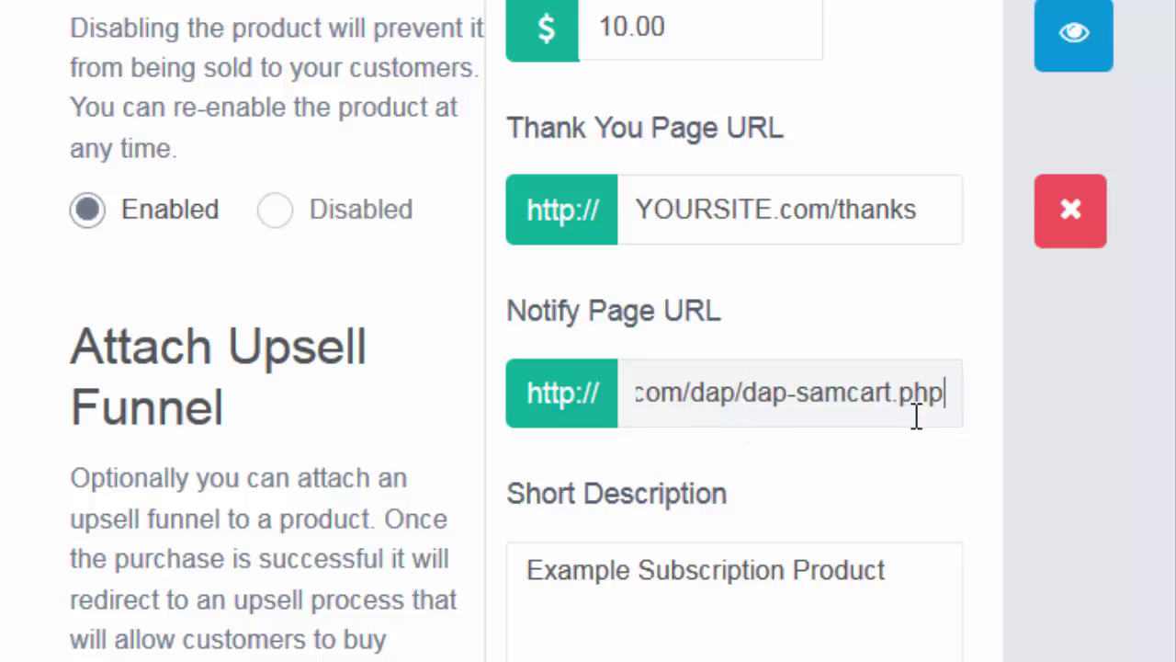
scroll(699, 263, up, 3)
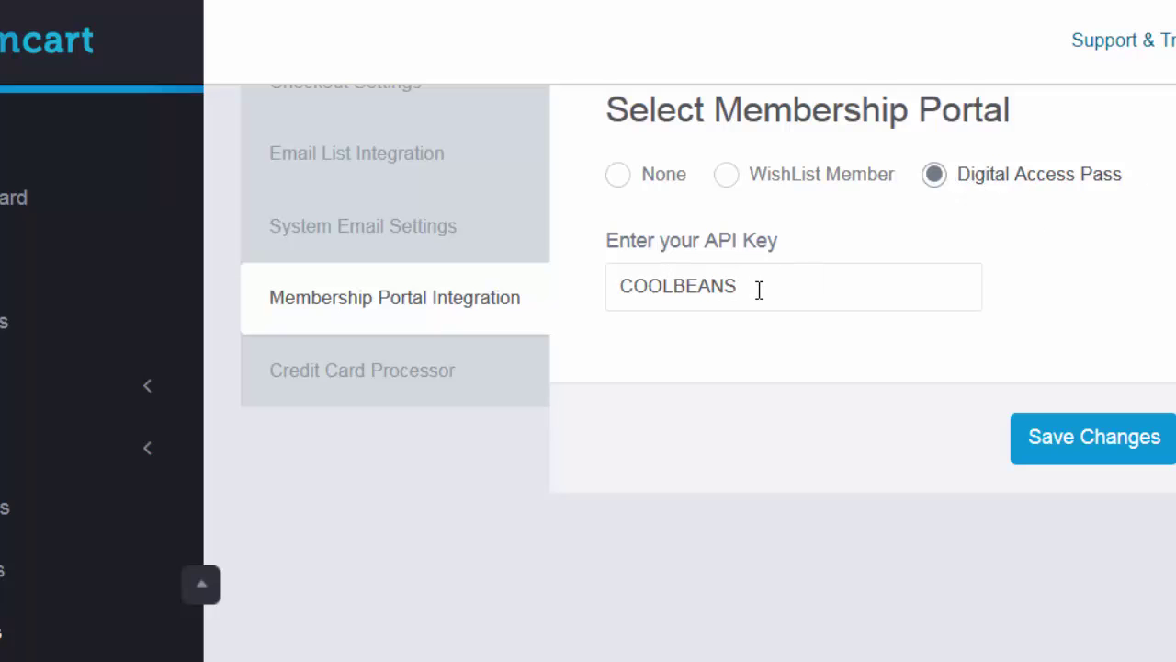
Compare the API key in SamCart's membership portal integration with the Secret Authorization Key in the DAP payment processing settings.
drag(738, 286, 622, 287)
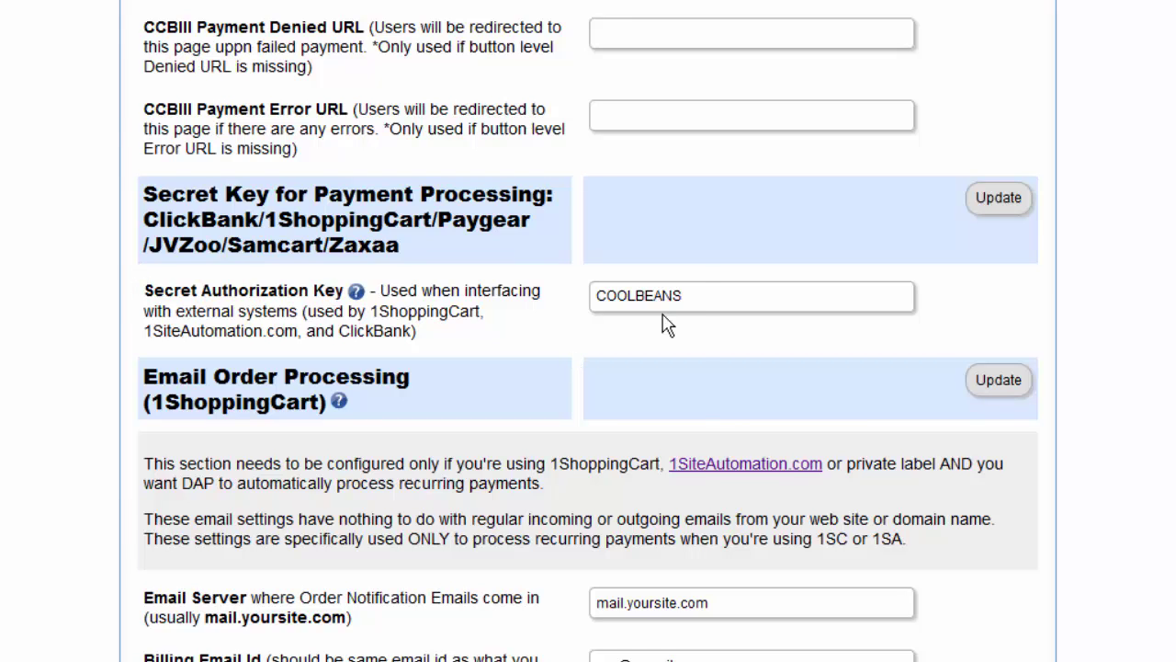
drag(782, 289, 560, 294)
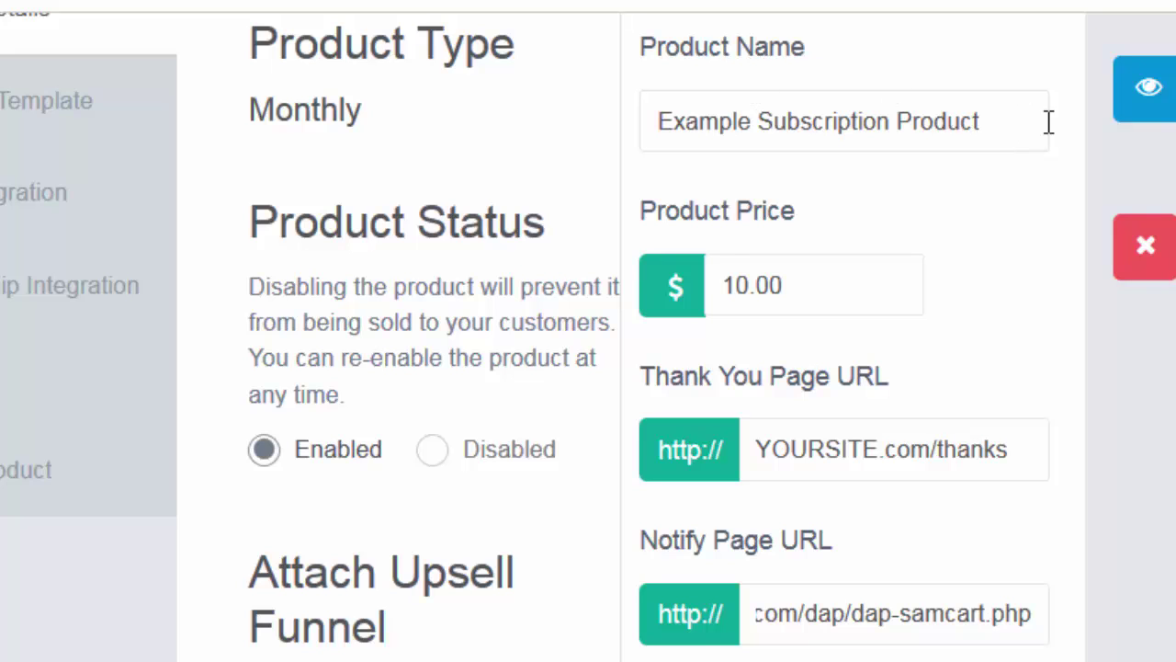
Recheck the monthly product's name in SamCart and the dap-samcart.php path in its Notify Page URL.
drag(1017, 133, 889, 124)
drag(658, 121, 530, 137)
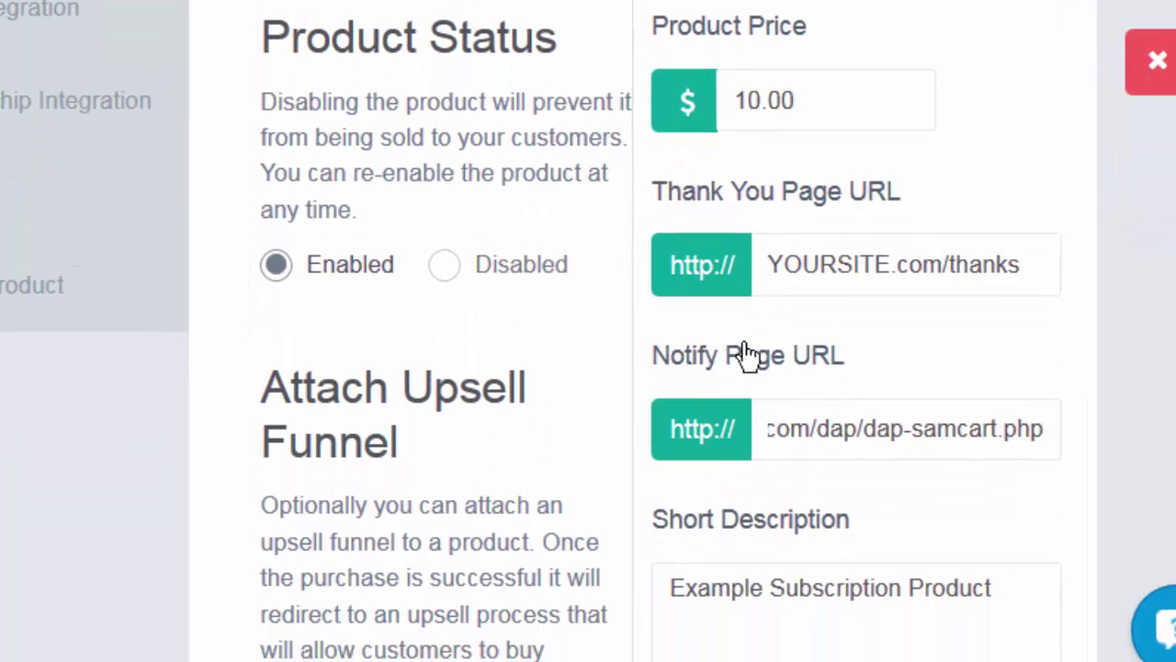
click(788, 424)
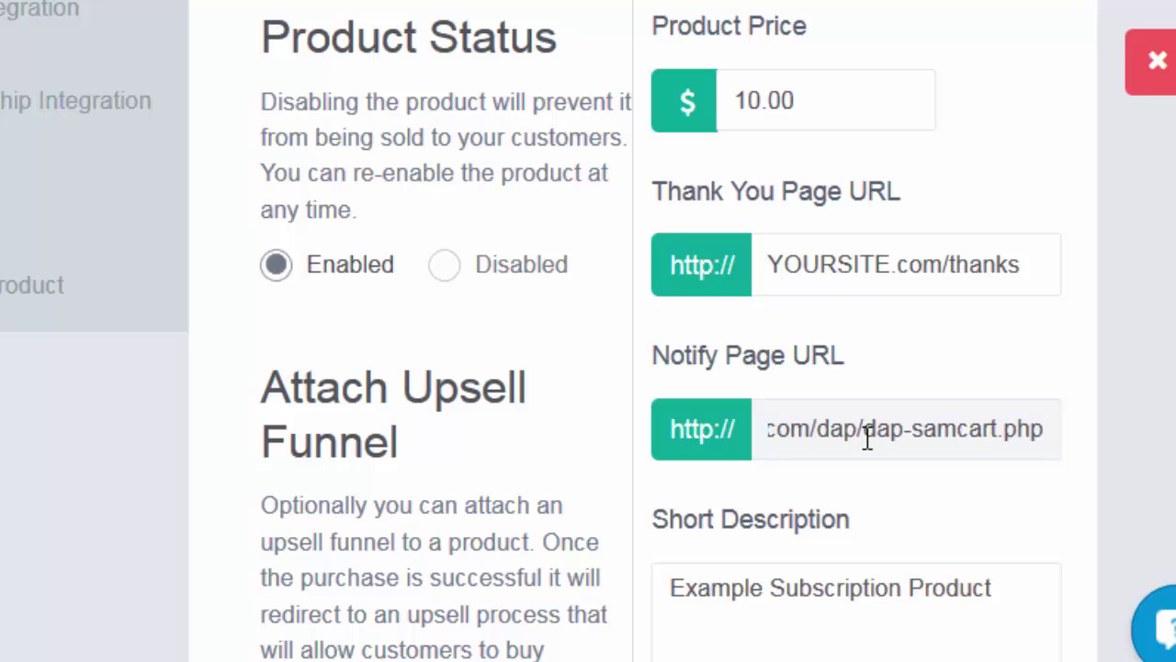
drag(864, 432, 1144, 423)
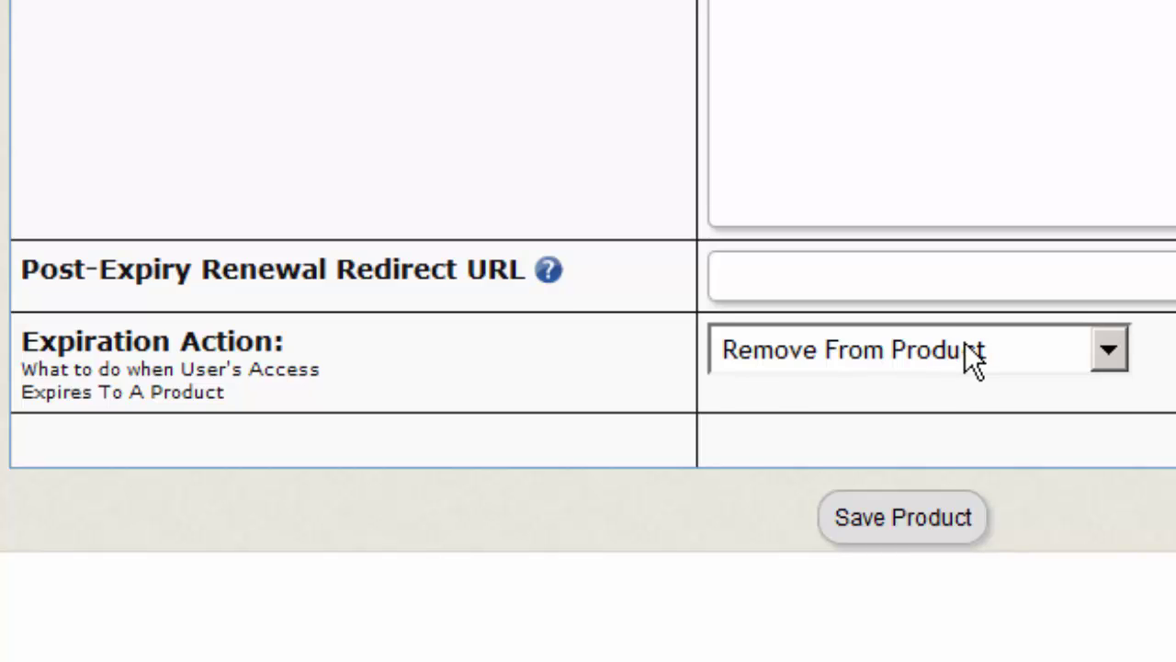
Set the DAP product's Expiration Action to No Action.
click(964, 345)
click(788, 402)
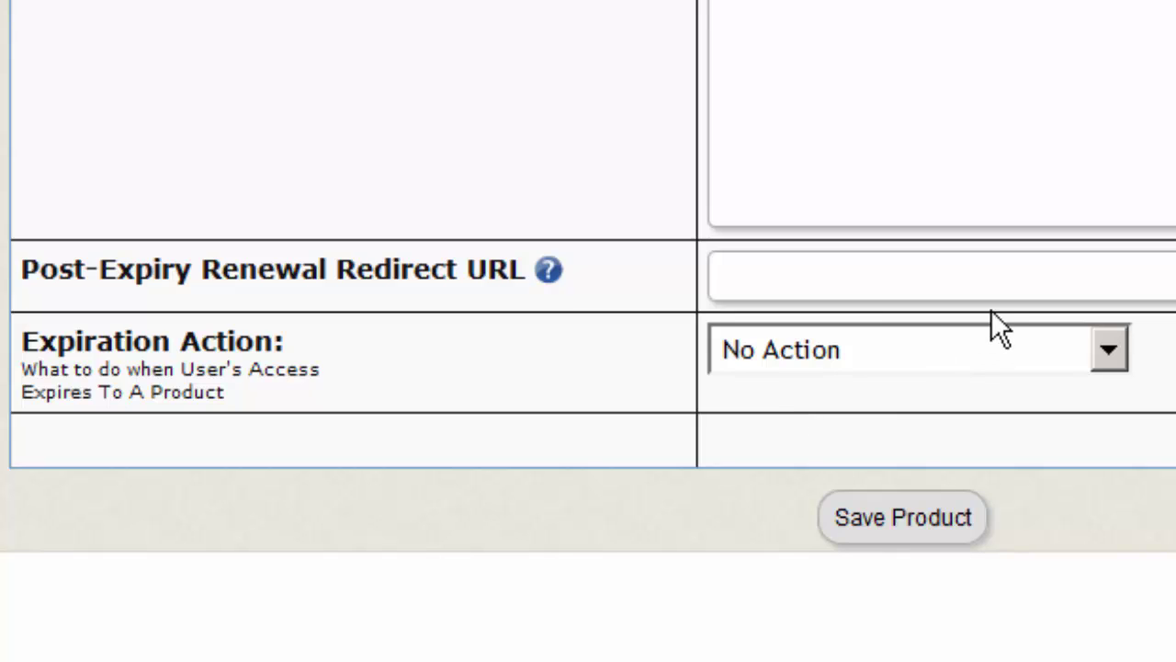
click(995, 286)
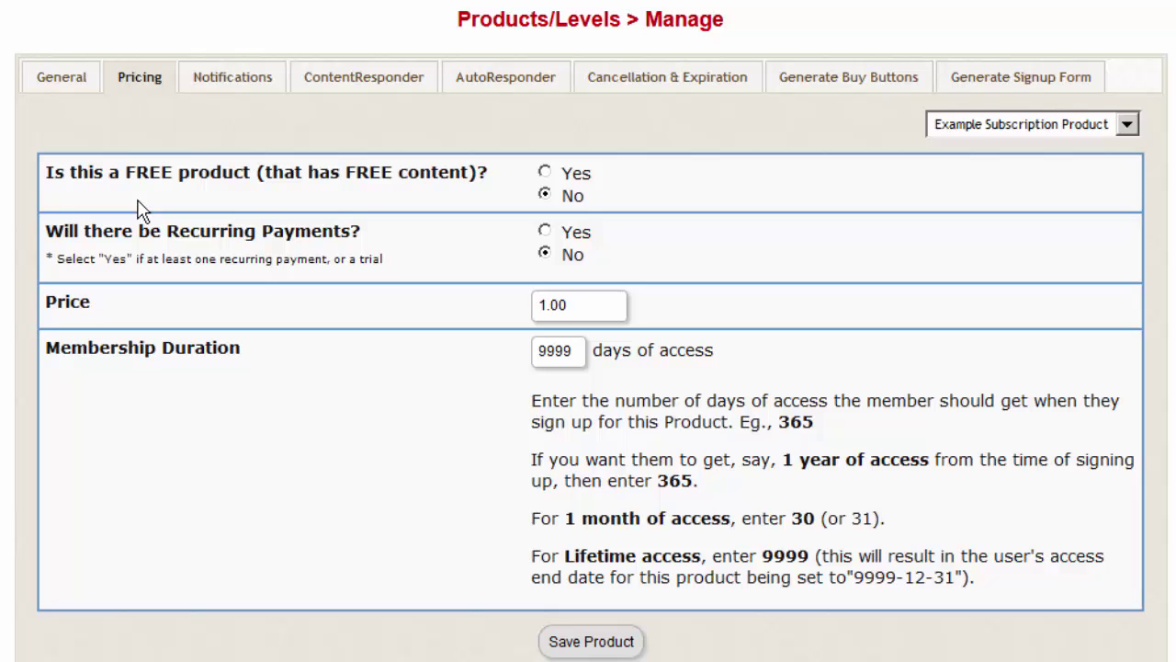
Review the price and membership duration of Example Subscription Product in DAP, and view its ContentResponder content protection settings.
click(559, 312)
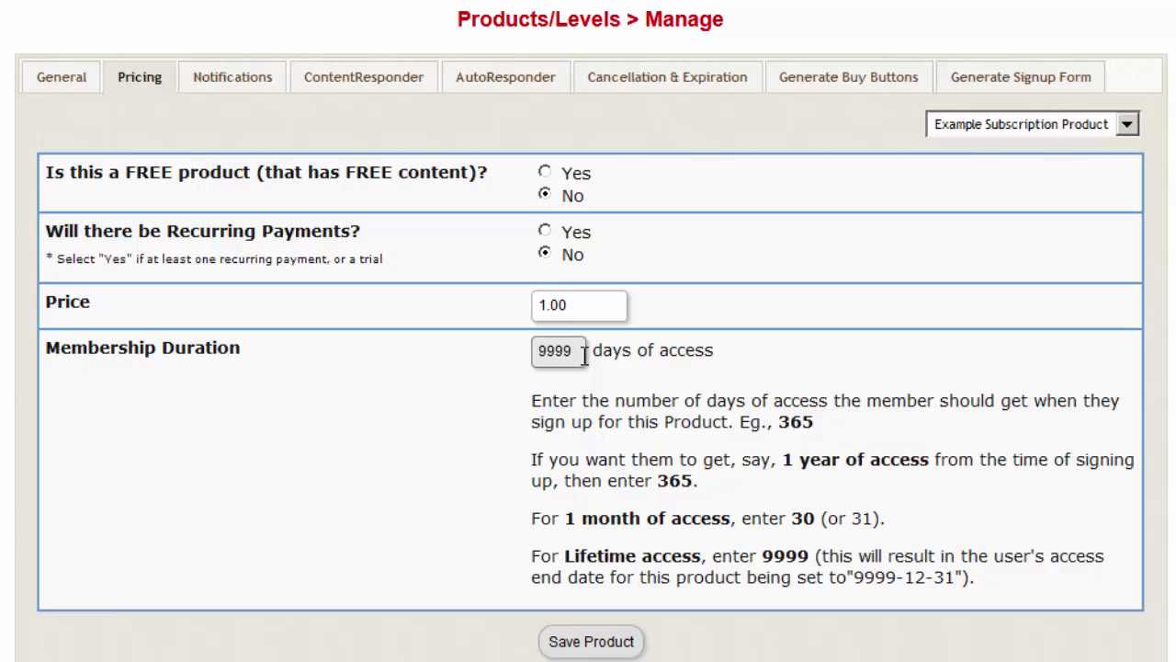
drag(579, 352, 440, 355)
click(380, 83)
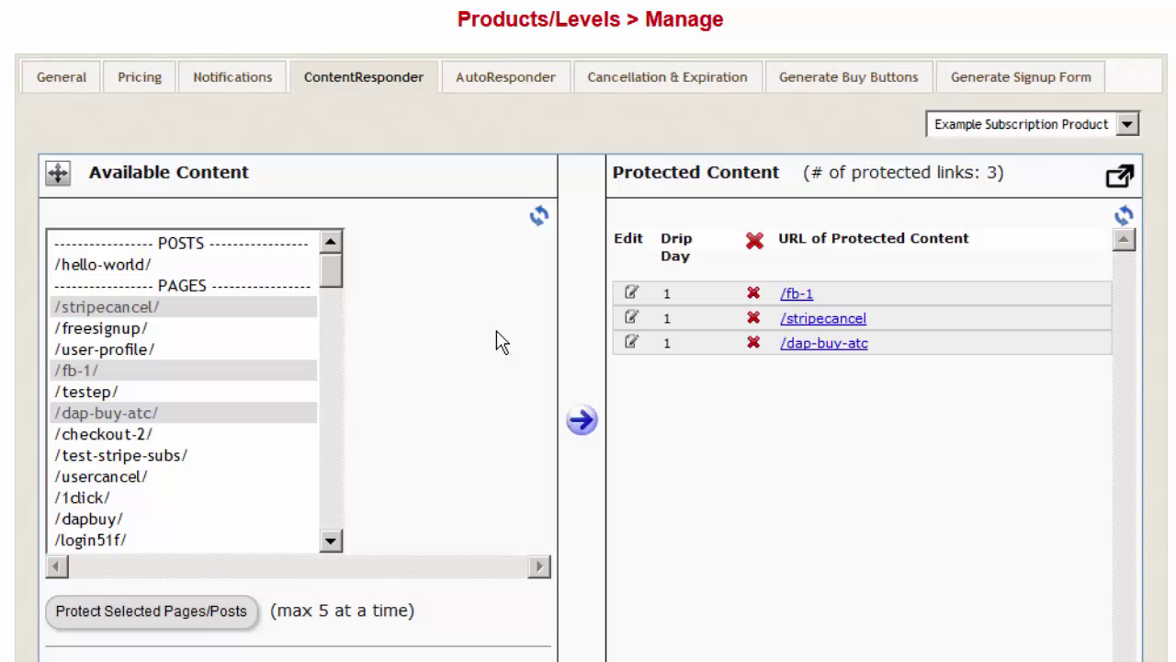